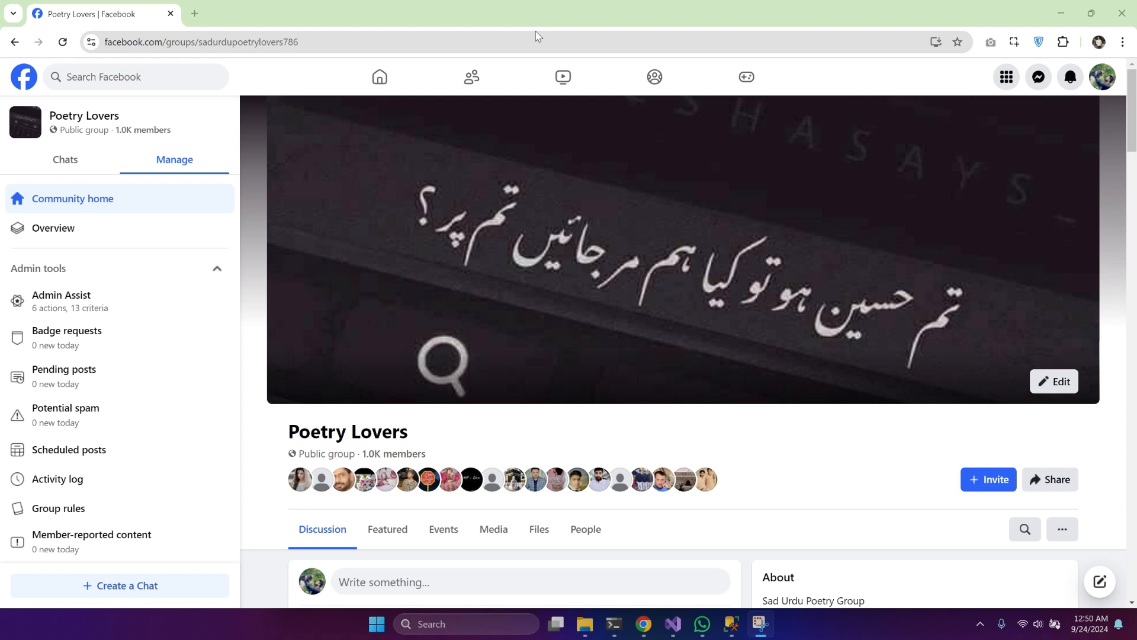
Step: Open the Poetry Lovers group's Admin Assist and go to its criteria for managing comments
{"action": "scroll", "coordinate": [279, 178], "scroll_direction": "down", "scroll_amount": 3}
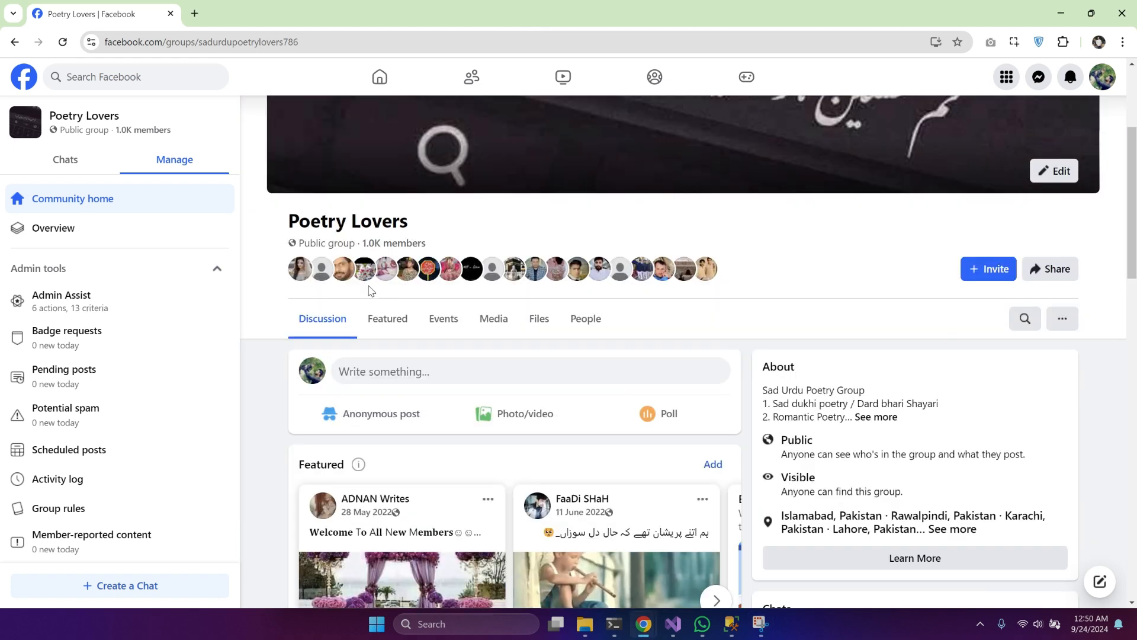
{"action": "left_click", "coordinate": [78, 299]}
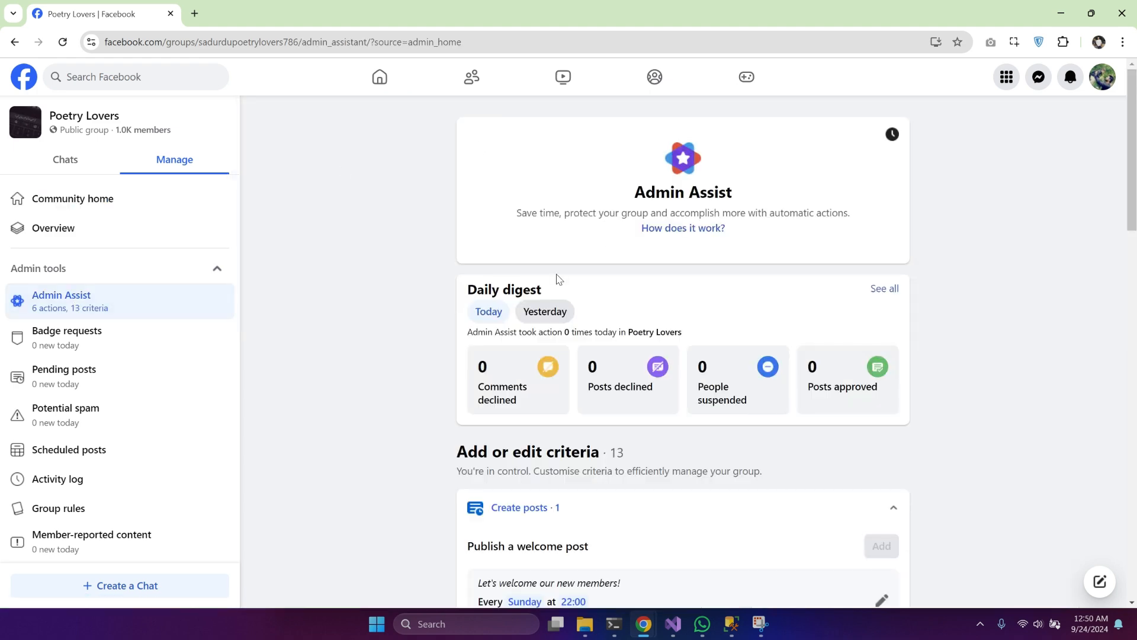
{"action": "scroll", "coordinate": [557, 277], "scroll_direction": "down", "scroll_amount": 10}
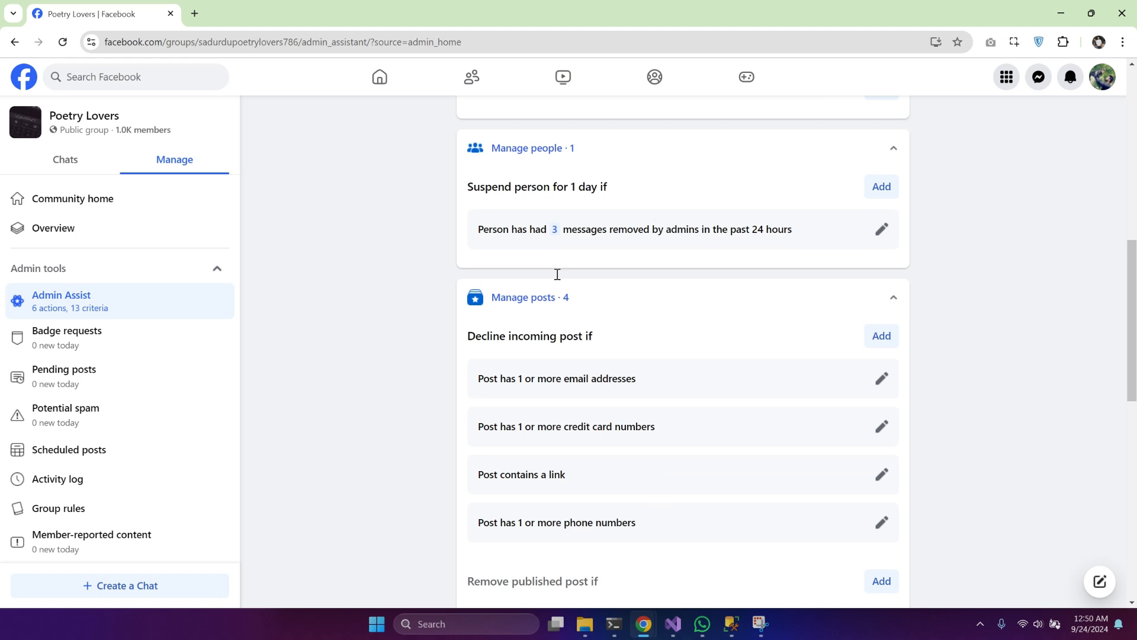
{"action": "scroll", "coordinate": [557, 277], "scroll_direction": "up", "scroll_amount": 1}
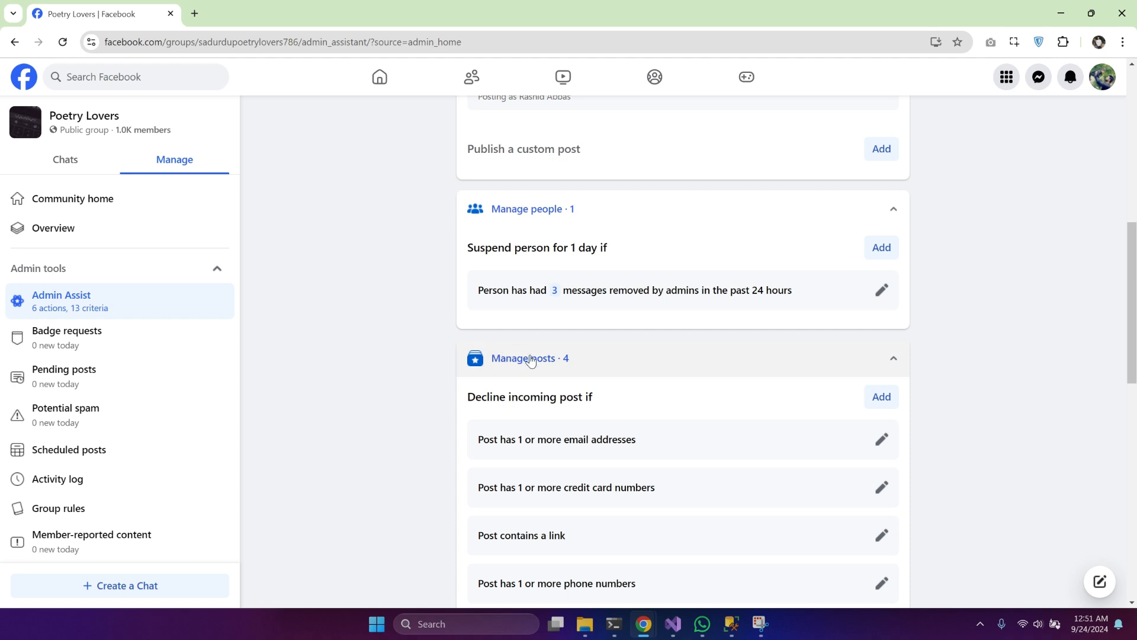
{"action": "scroll", "coordinate": [533, 361], "scroll_direction": "down", "scroll_amount": 4}
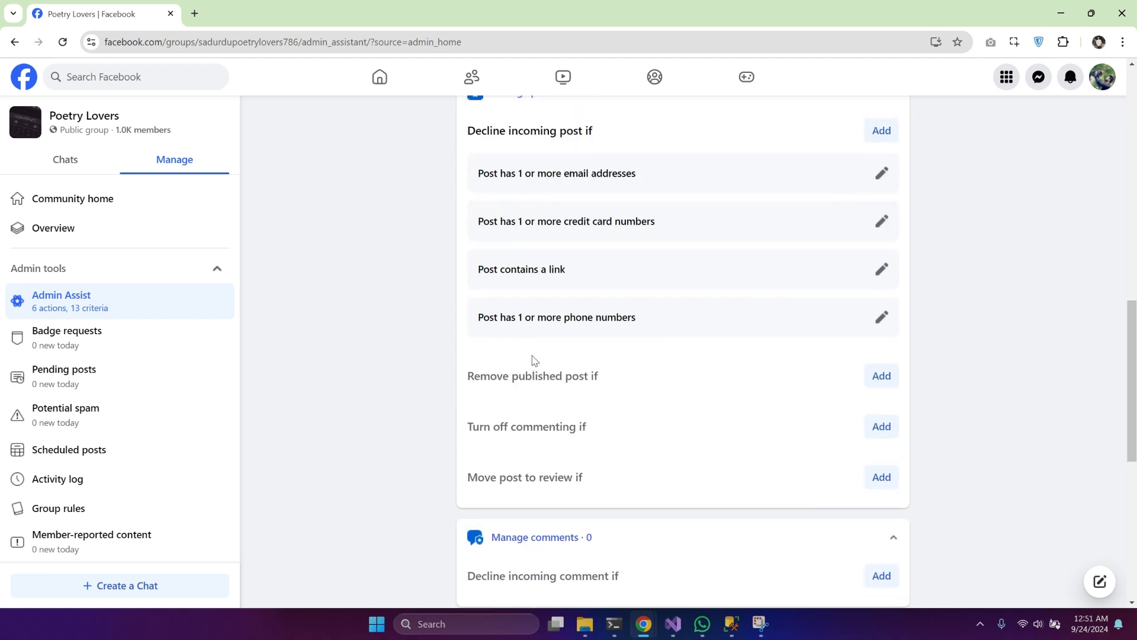
{"action": "scroll", "coordinate": [533, 361], "scroll_direction": "down", "scroll_amount": 3}
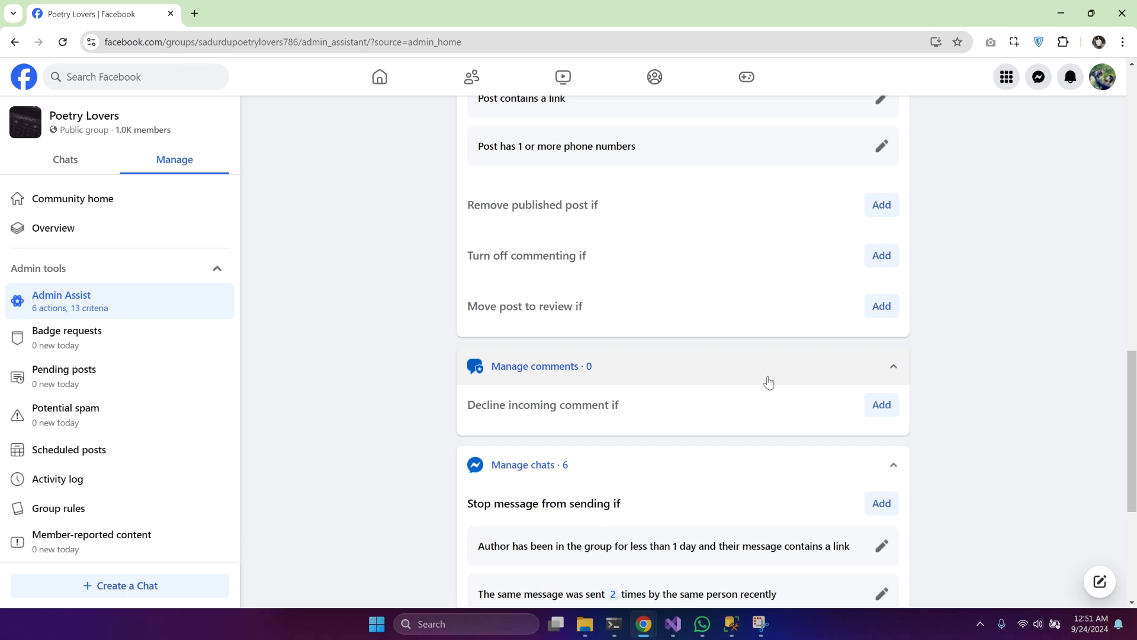
Step: Create a custom Admin Assist criterion that declines incoming comments when the comment has a link
{"action": "left_click", "coordinate": [889, 410]}
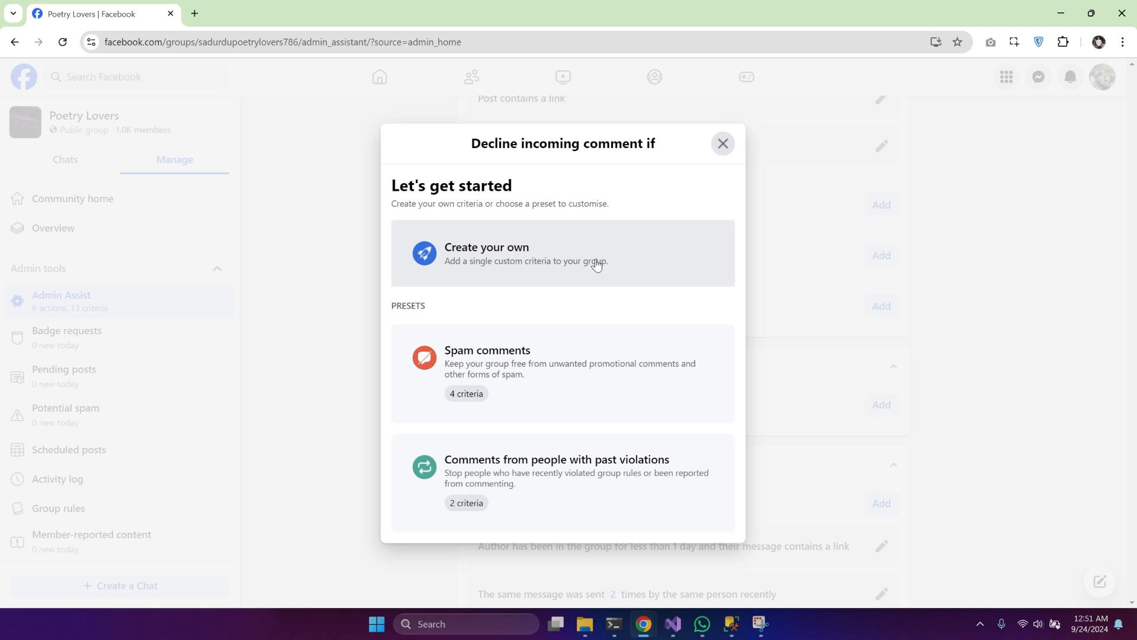
{"action": "left_click", "coordinate": [564, 255]}
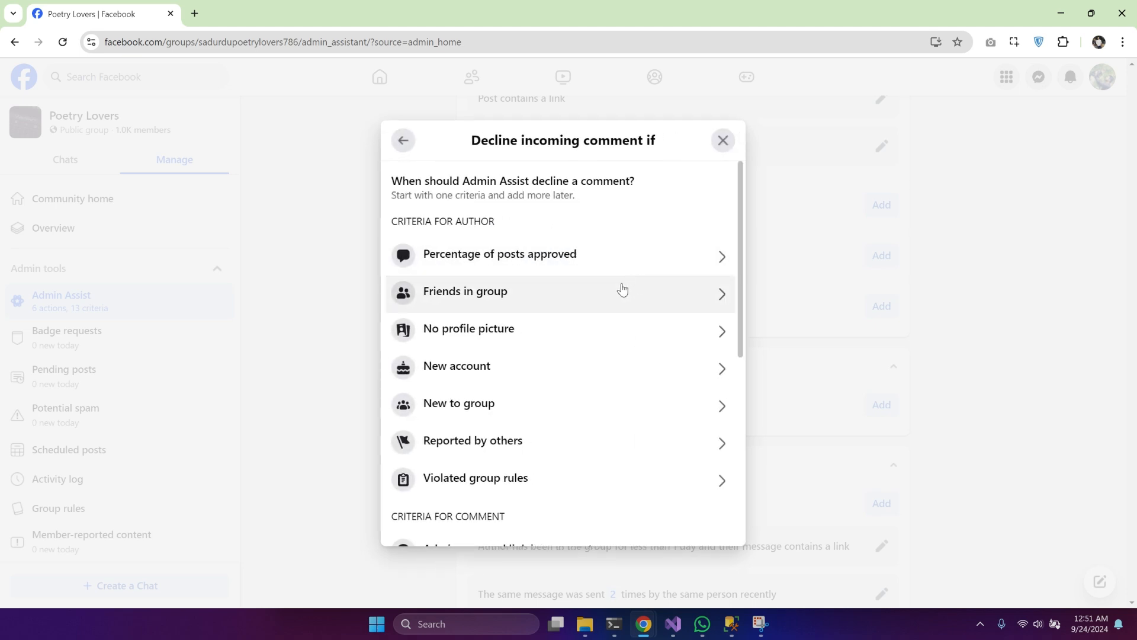
{"action": "scroll", "coordinate": [622, 289], "scroll_direction": "down", "scroll_amount": 4}
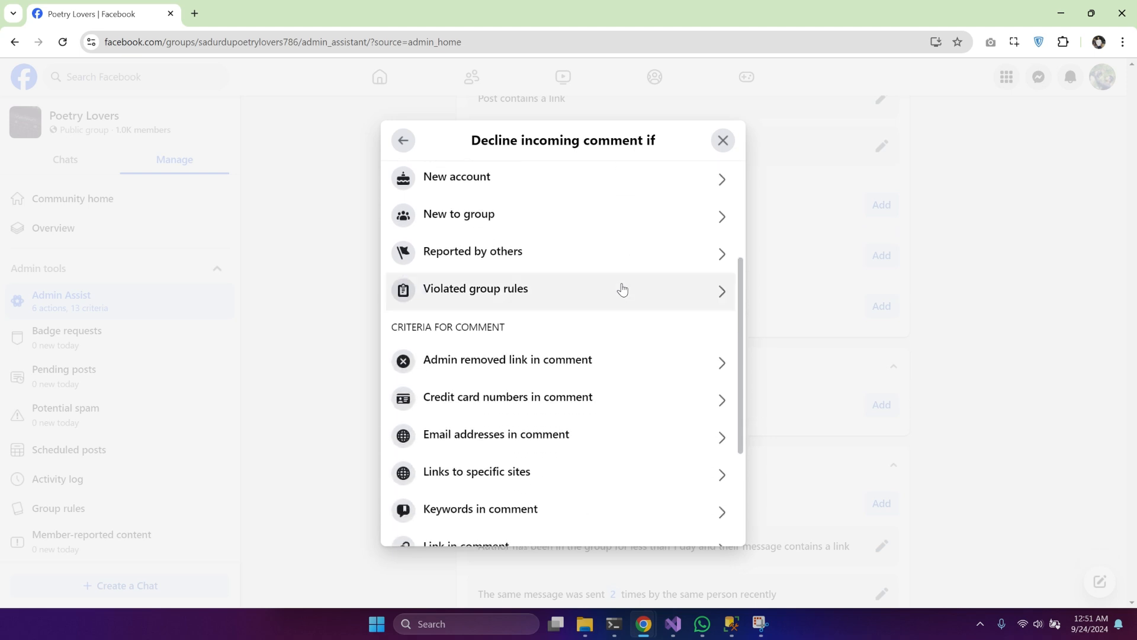
{"action": "scroll", "coordinate": [508, 437], "scroll_direction": "down", "scroll_amount": 2}
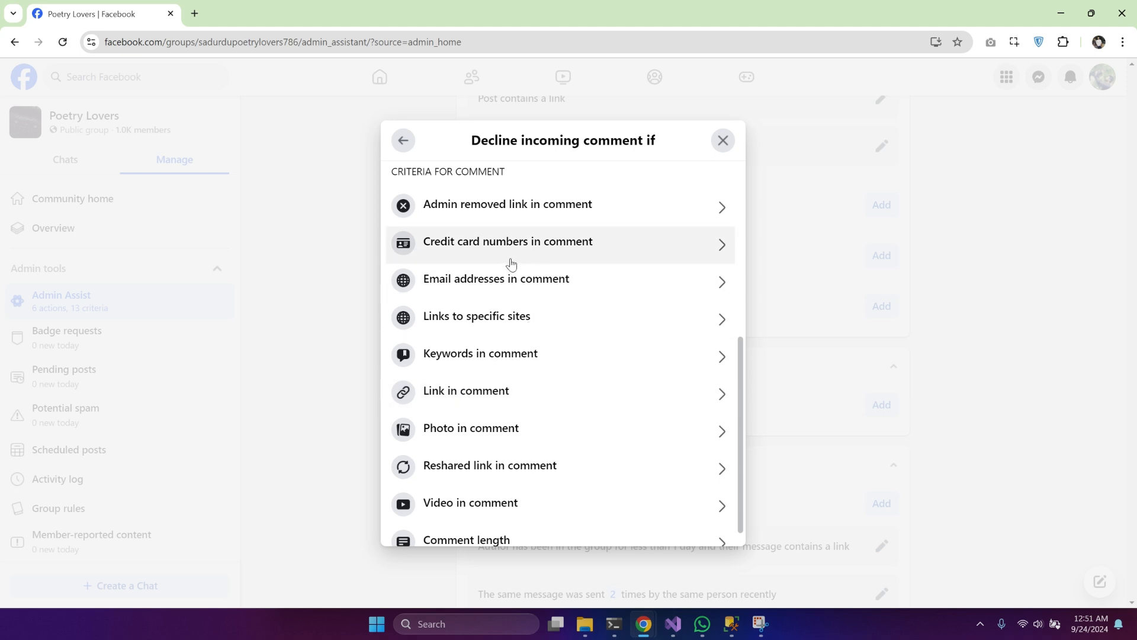
{"action": "left_click", "coordinate": [485, 401]}
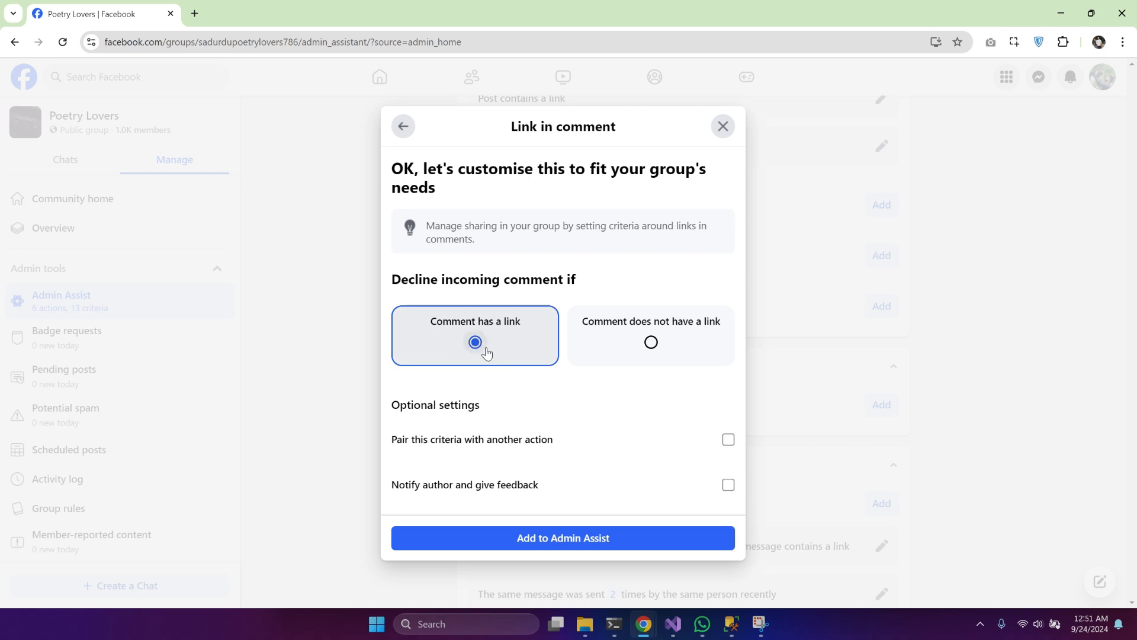
{"action": "left_click", "coordinate": [559, 538]}
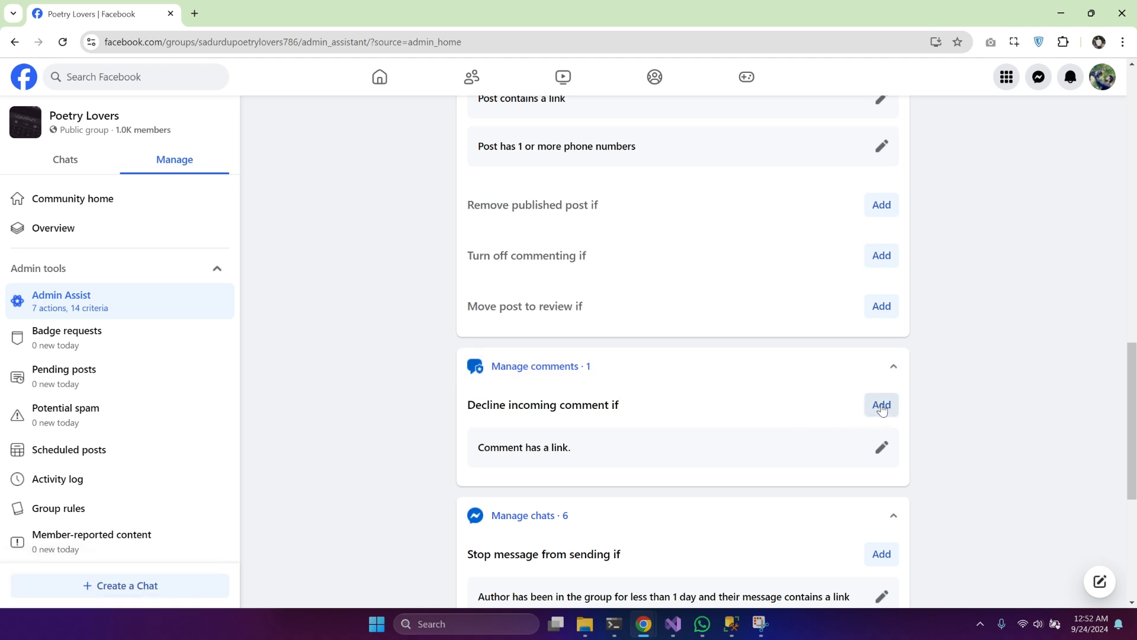
Step: Add a custom Reshared link in comment criterion declining comments whose link was shared 5 times by the same author in different groups
{"action": "left_click", "coordinate": [882, 407]}
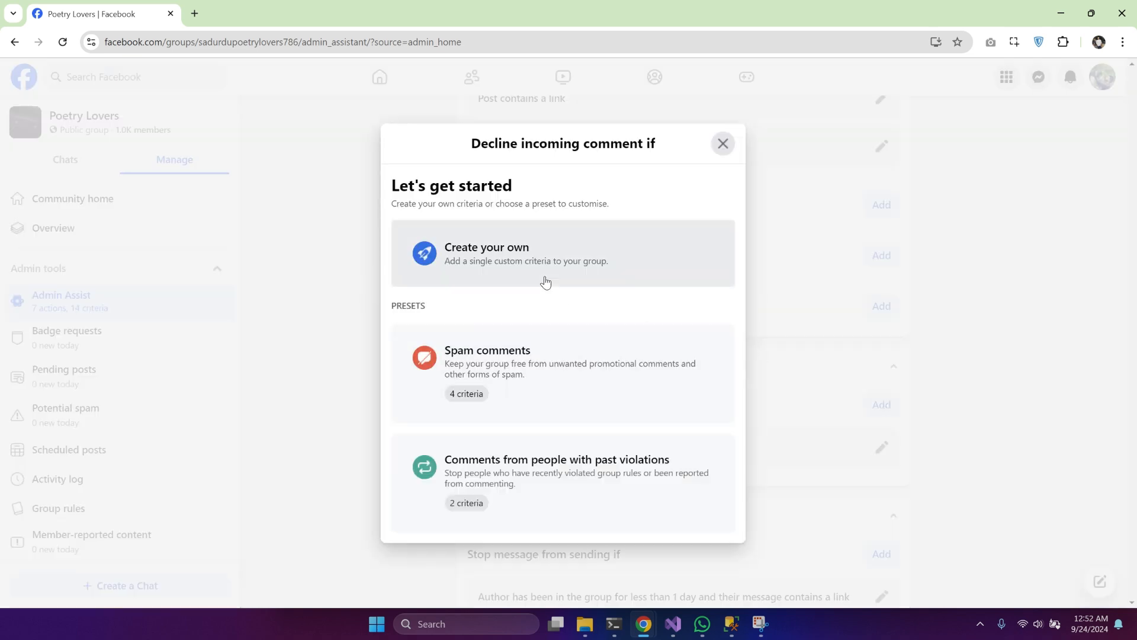
{"action": "left_click", "coordinate": [508, 254]}
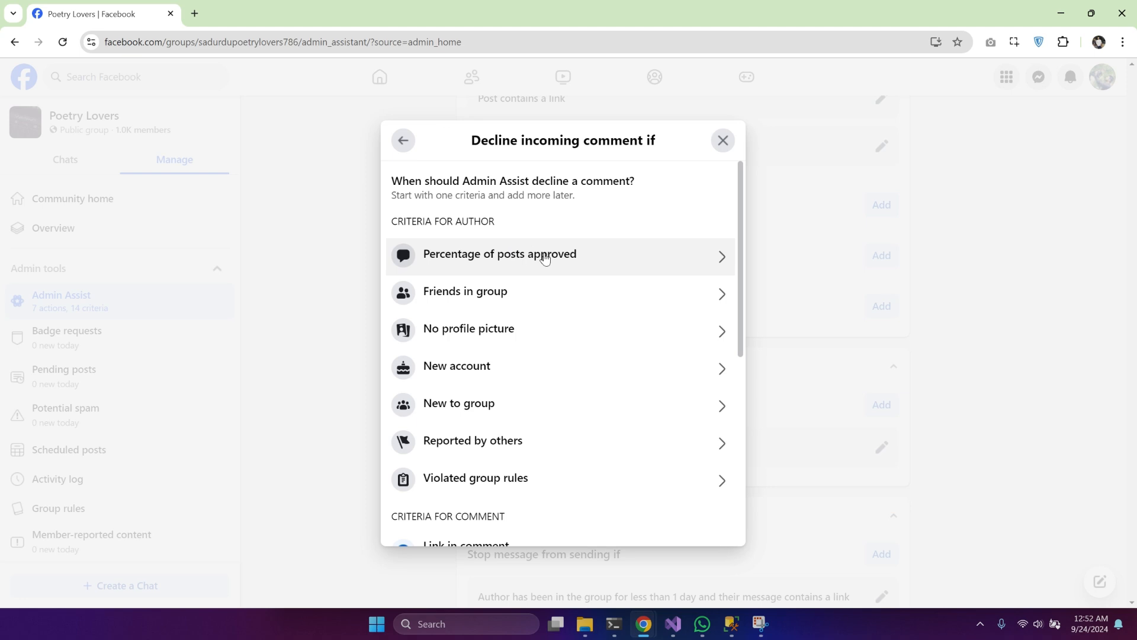
{"action": "scroll", "coordinate": [567, 354], "scroll_direction": "down", "scroll_amount": 4}
{"action": "scroll", "coordinate": [568, 354], "scroll_direction": "down", "scroll_amount": 3}
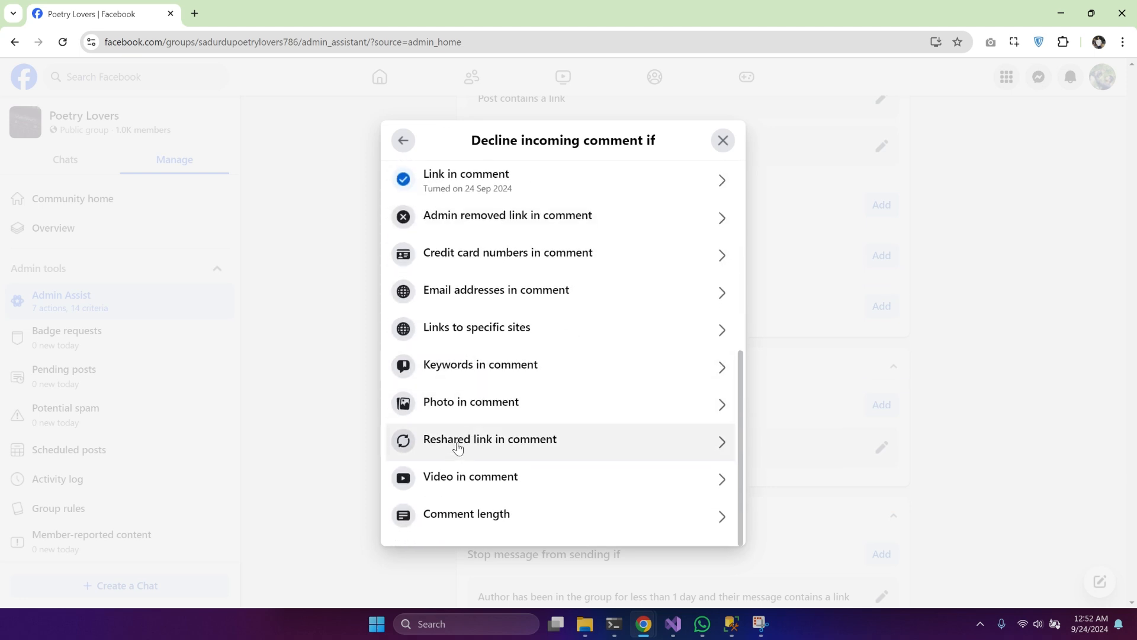
{"action": "left_click", "coordinate": [495, 445]}
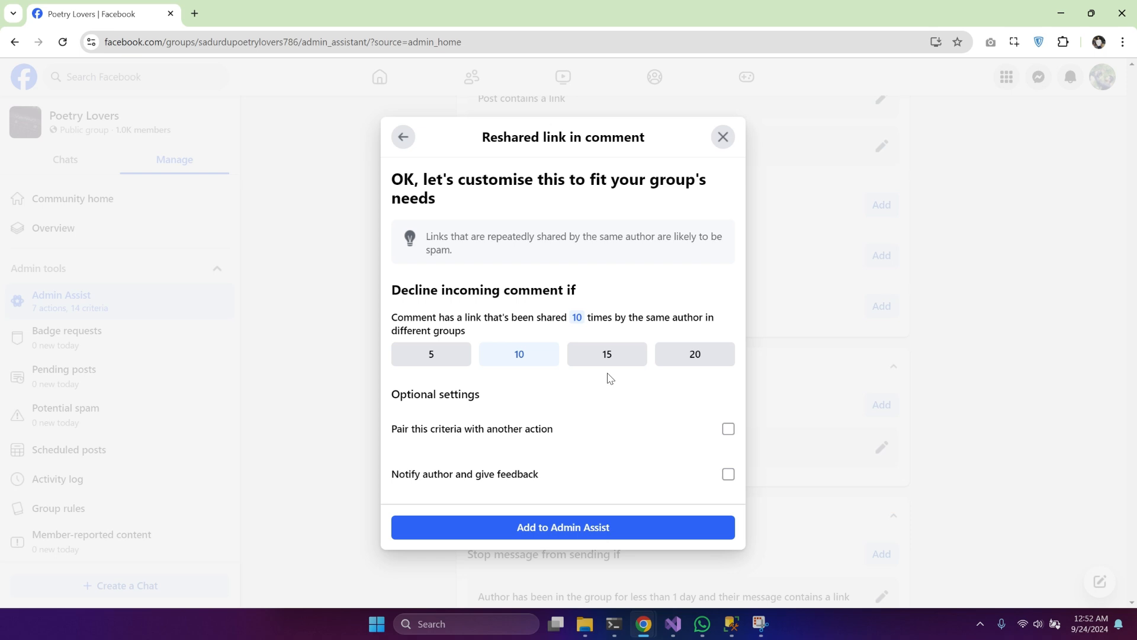
{"action": "left_click", "coordinate": [448, 360]}
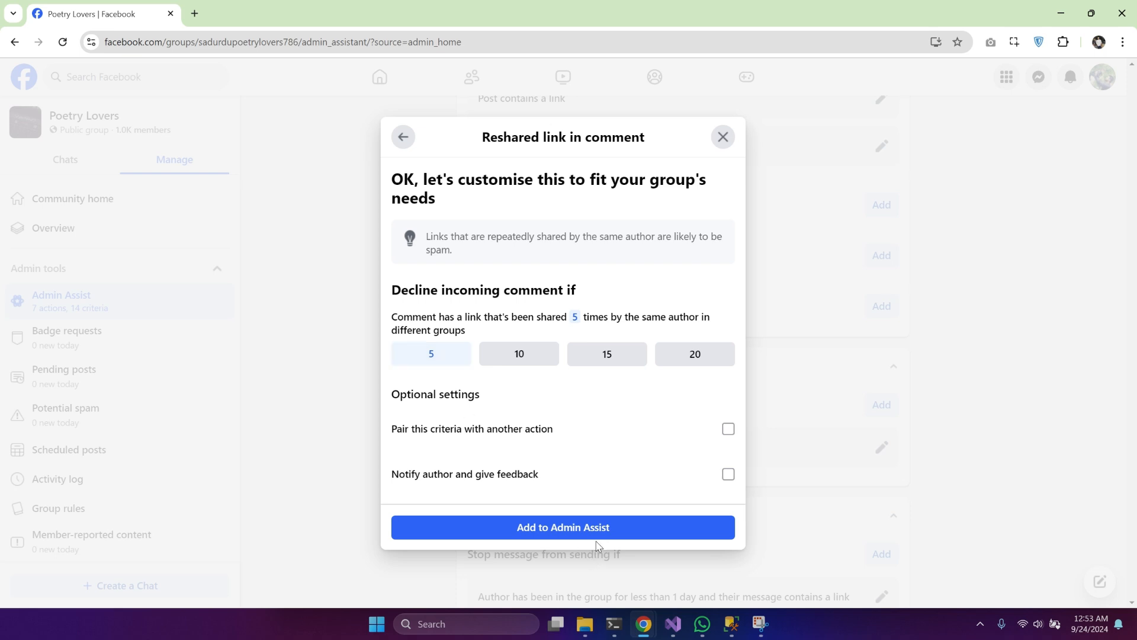
{"action": "left_click", "coordinate": [563, 526]}
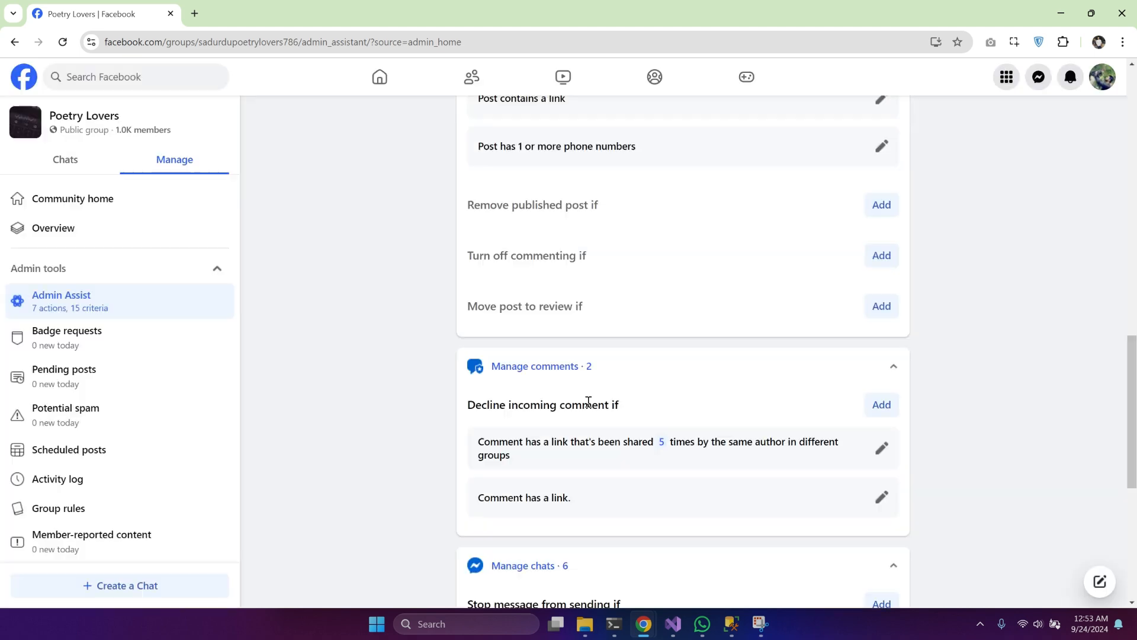
Step: Delete the "Comment has a link" criterion from the rules for declining incoming comments
{"action": "scroll", "coordinate": [772, 381], "scroll_direction": "down", "scroll_amount": 1}
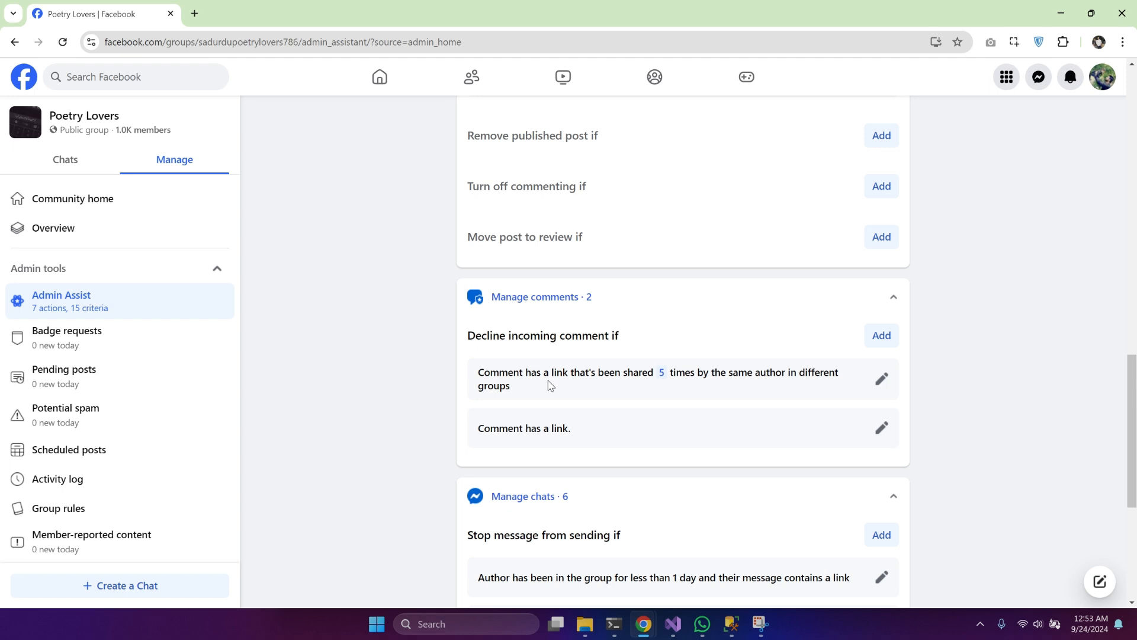
{"action": "left_click_drag", "start_coordinate": [549, 384], "coordinate": [490, 371]}
{"action": "left_click", "coordinate": [772, 432]}
{"action": "left_click", "coordinate": [881, 428]}
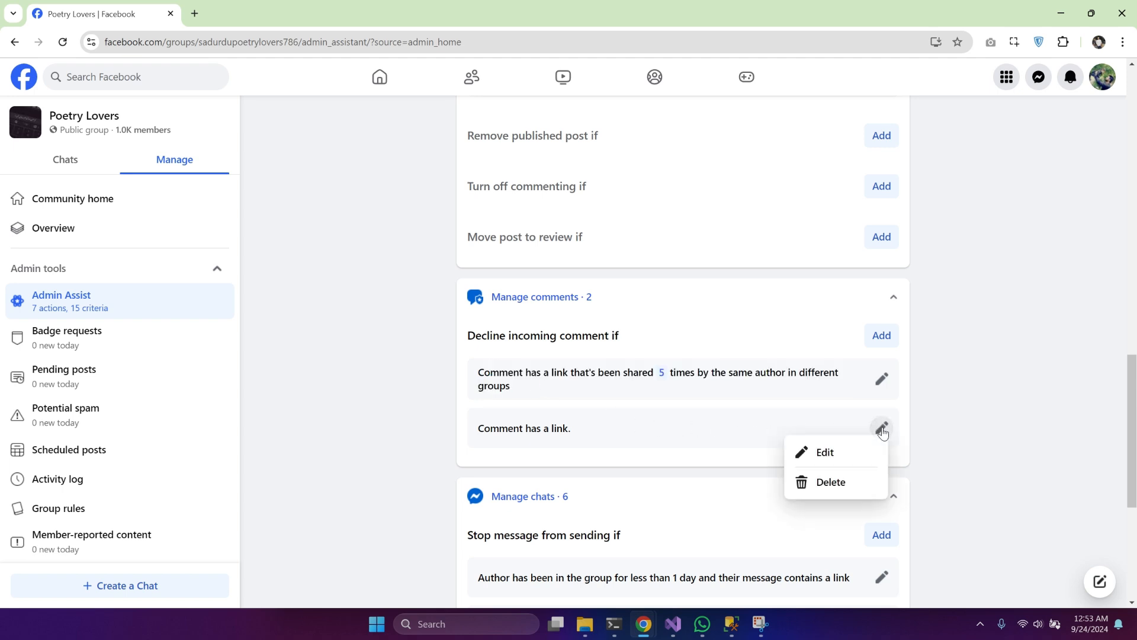
{"action": "left_click", "coordinate": [817, 485]}
{"action": "left_click", "coordinate": [694, 372]}
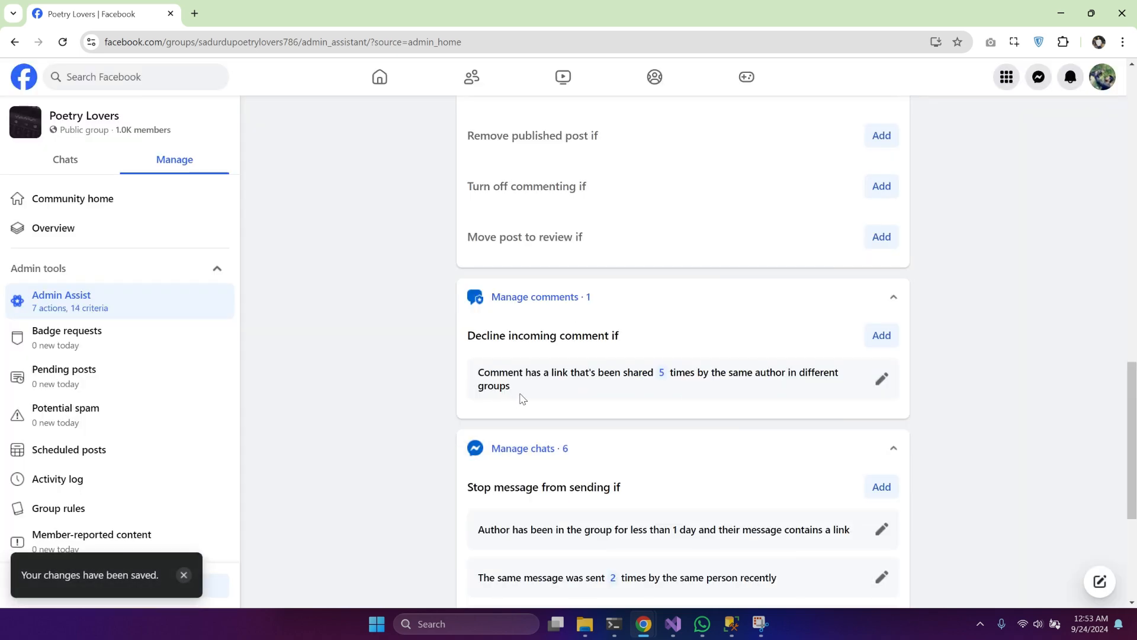
{"action": "left_click_drag", "start_coordinate": [517, 391], "coordinate": [476, 375]}
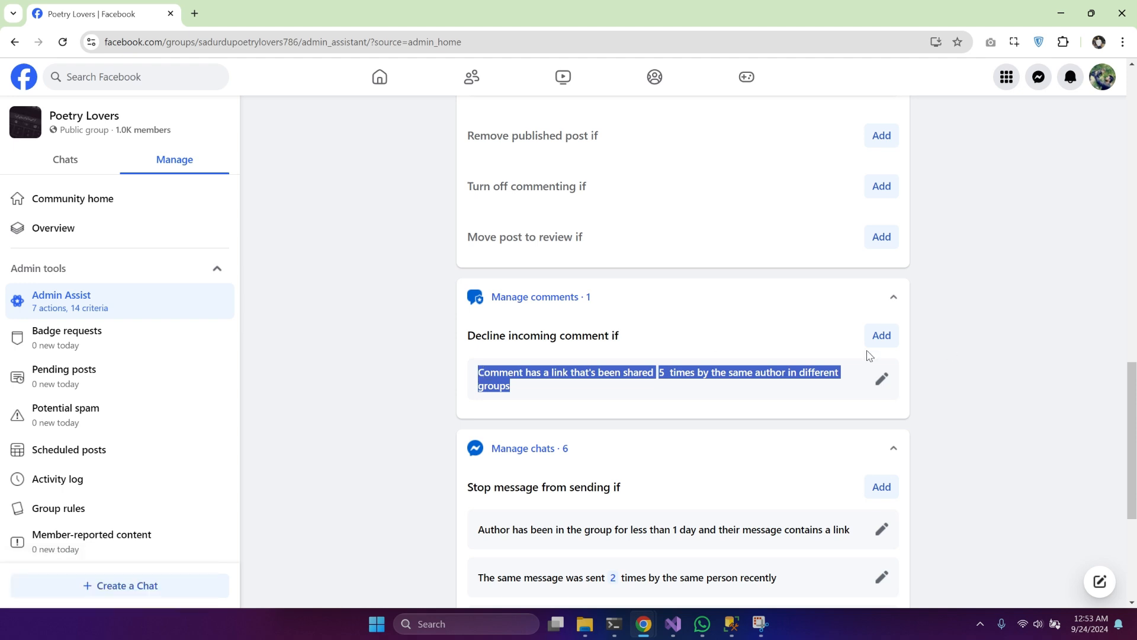
{"action": "left_click", "coordinate": [780, 336]}
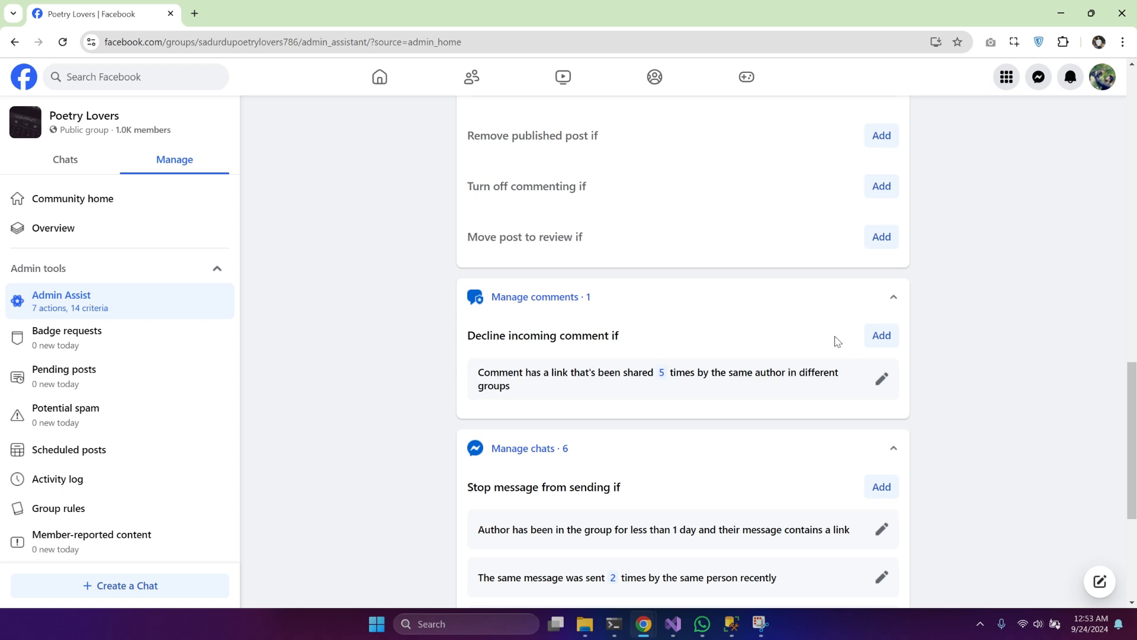
Step: Examine the custom comment criteria and the Links to specific sites settings, including its site link entry, without adding a criterion
{"action": "left_click", "coordinate": [871, 335]}
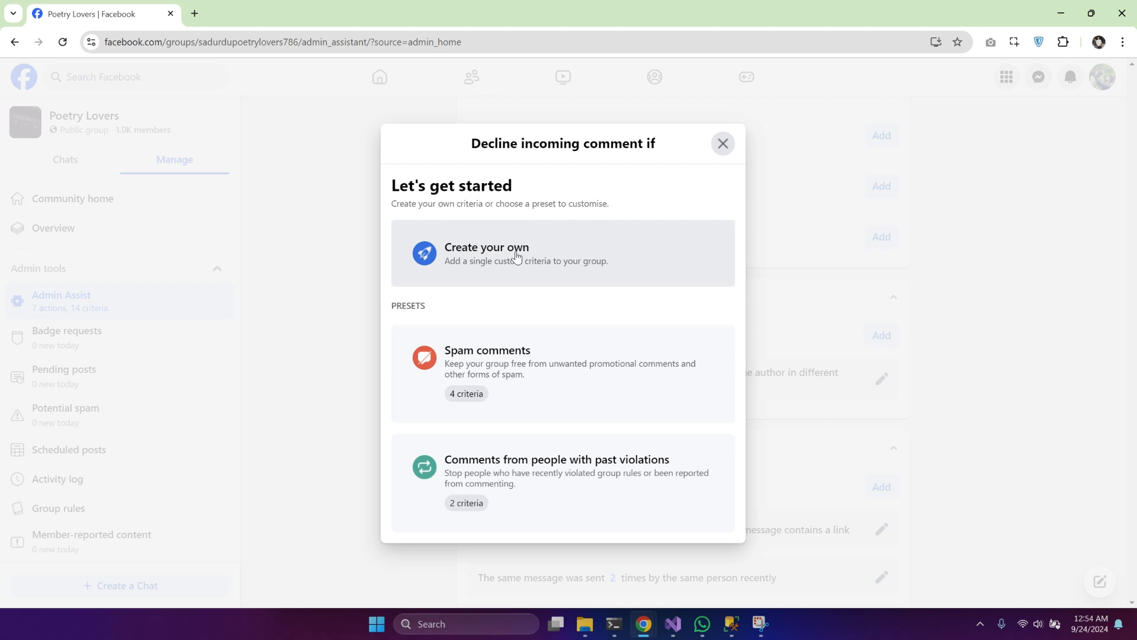
{"action": "left_click", "coordinate": [517, 257]}
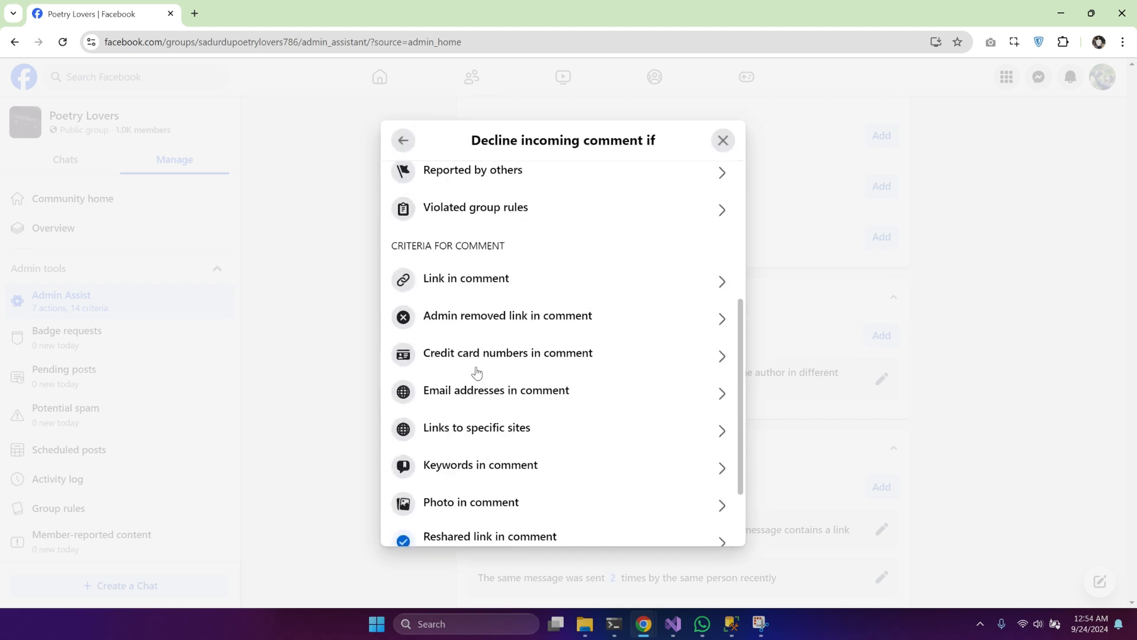
{"action": "scroll", "coordinate": [477, 372], "scroll_direction": "down", "scroll_amount": 2}
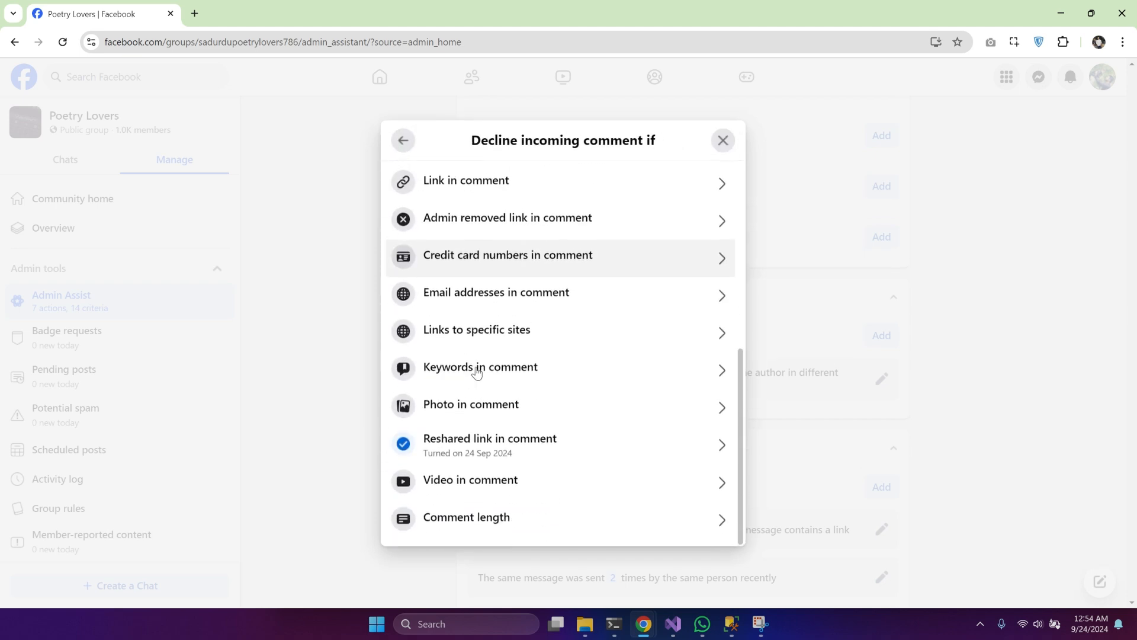
{"action": "scroll", "coordinate": [477, 372], "scroll_direction": "up", "scroll_amount": 2}
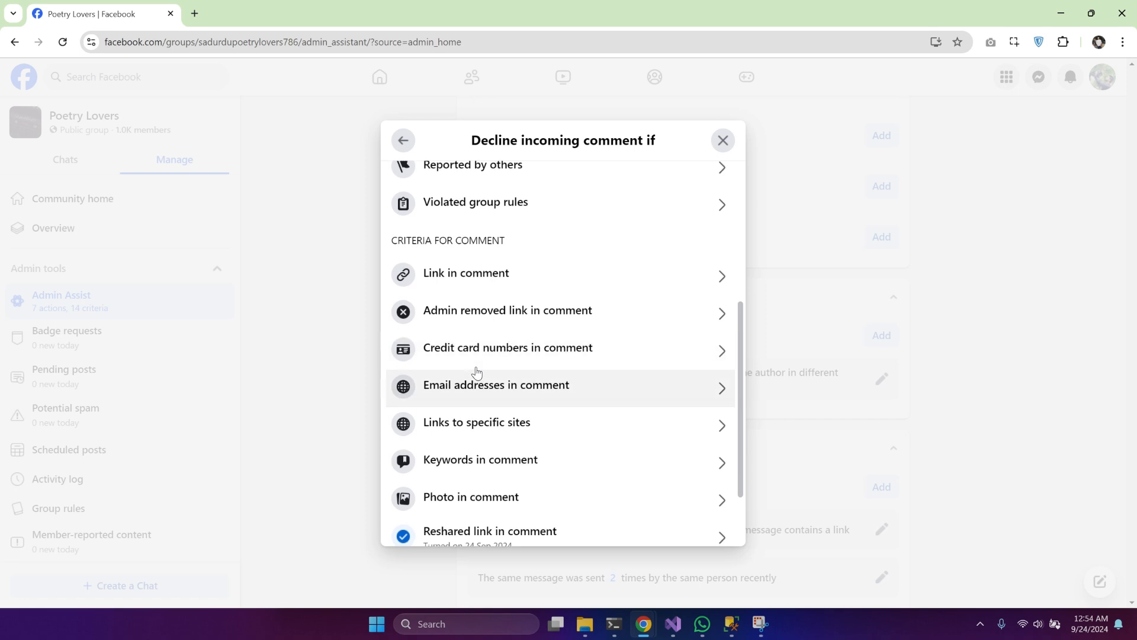
{"action": "scroll", "coordinate": [477, 372], "scroll_direction": "down", "scroll_amount": 1}
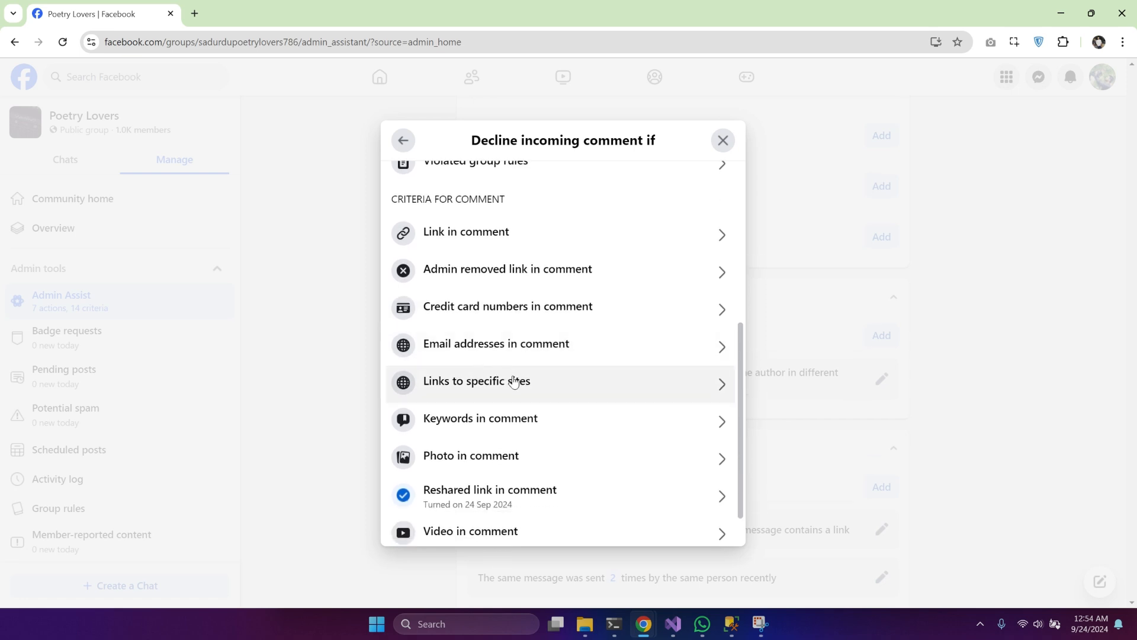
{"action": "left_click", "coordinate": [513, 381]}
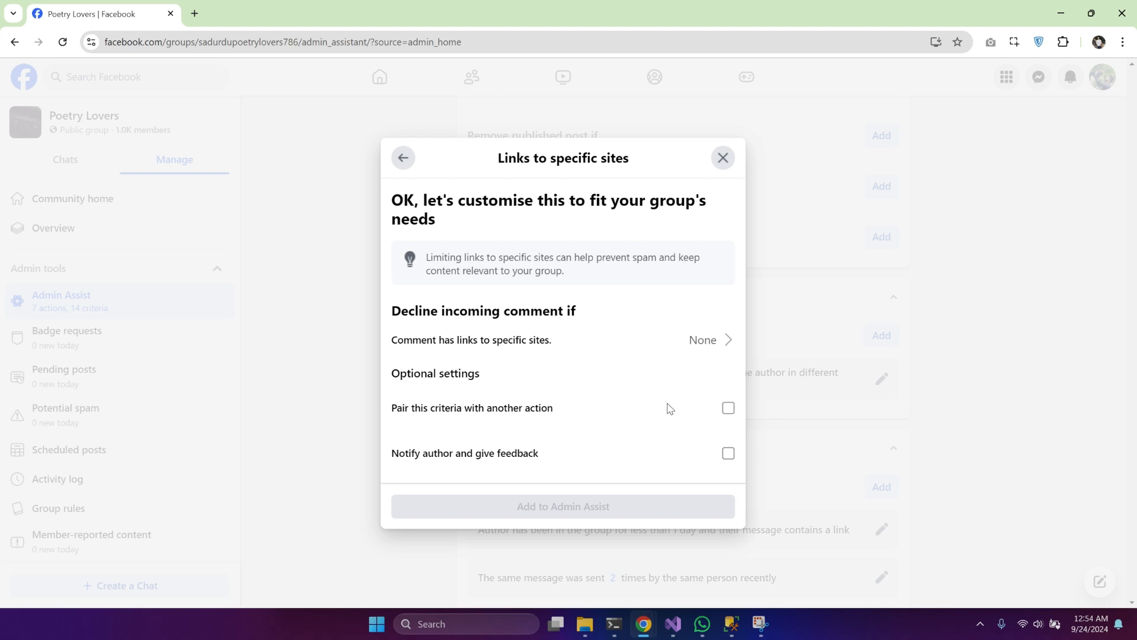
{"action": "left_click", "coordinate": [659, 348]}
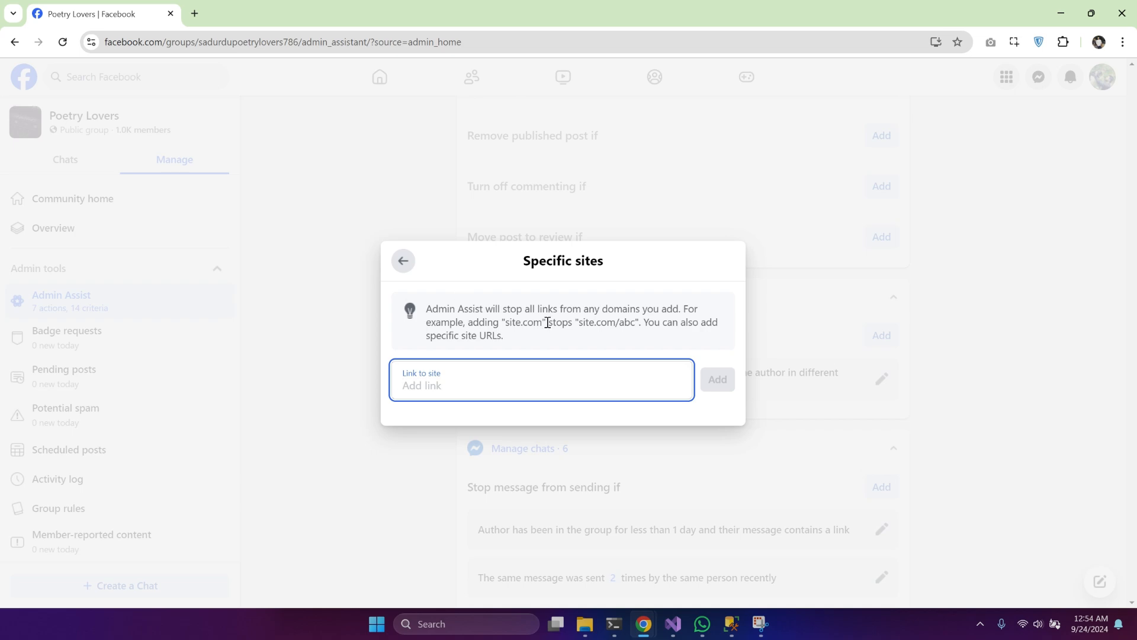
{"action": "left_click", "coordinate": [400, 260]}
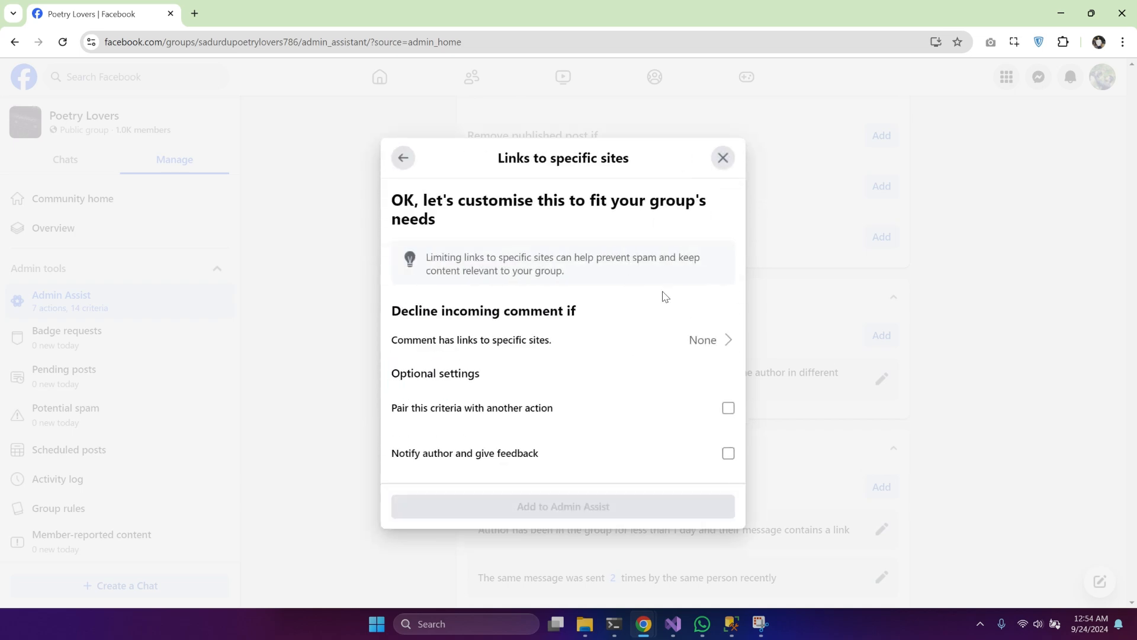
{"action": "left_click", "coordinate": [723, 158]}
{"action": "scroll", "coordinate": [728, 365], "scroll_direction": "down", "scroll_amount": 2}
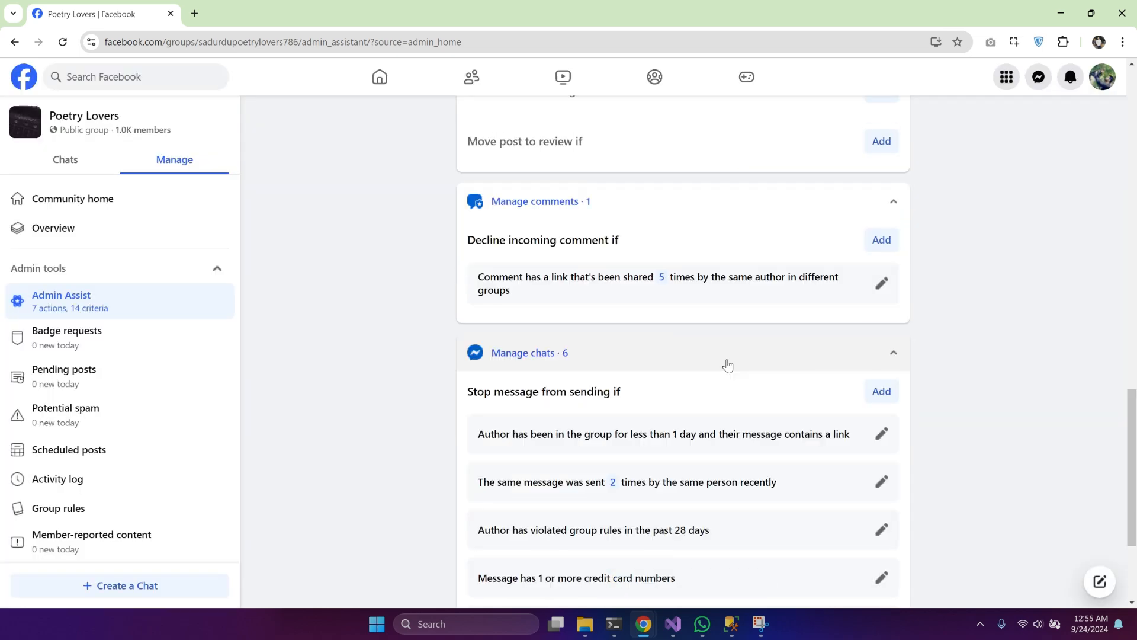